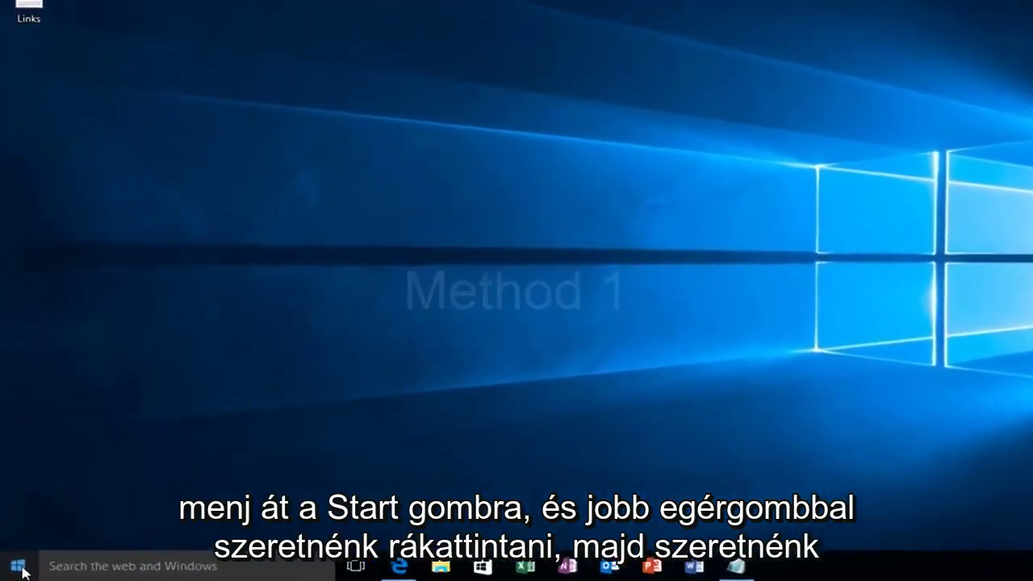
- Run WSReset.exe from the Run dialog to reset the Windows Store
right_click(19, 573)
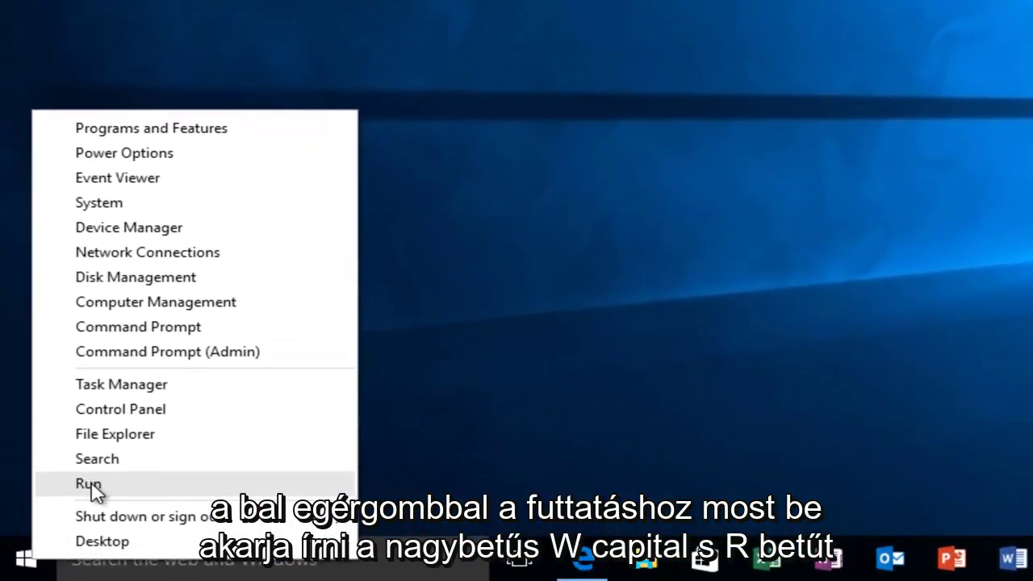
click(89, 483)
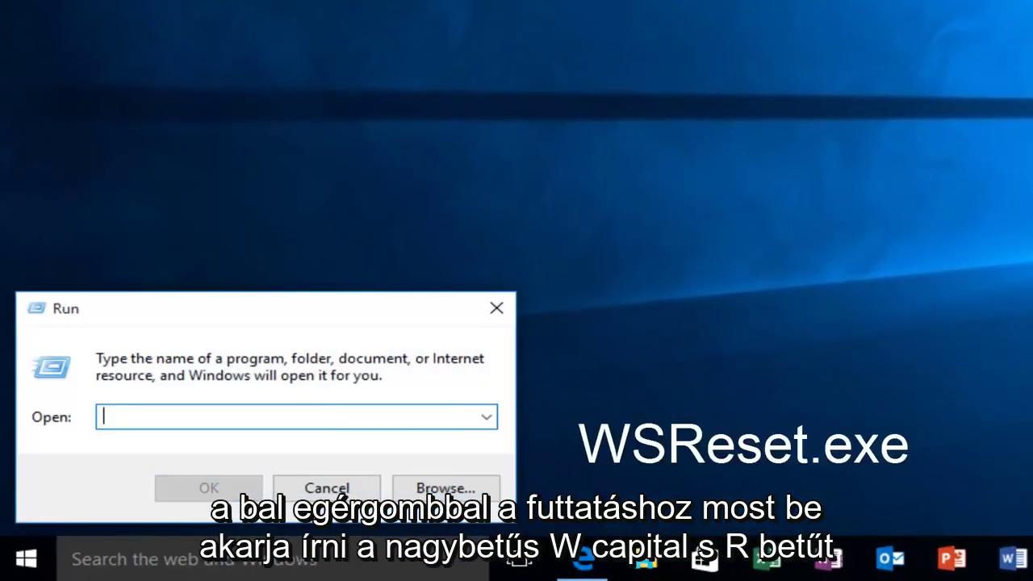
text(W)
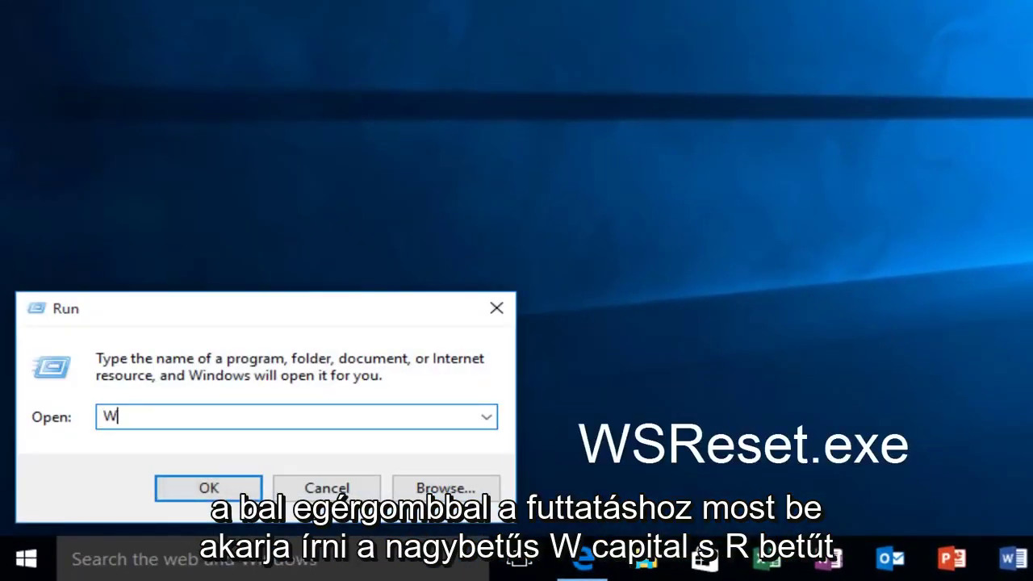
text(SReset)
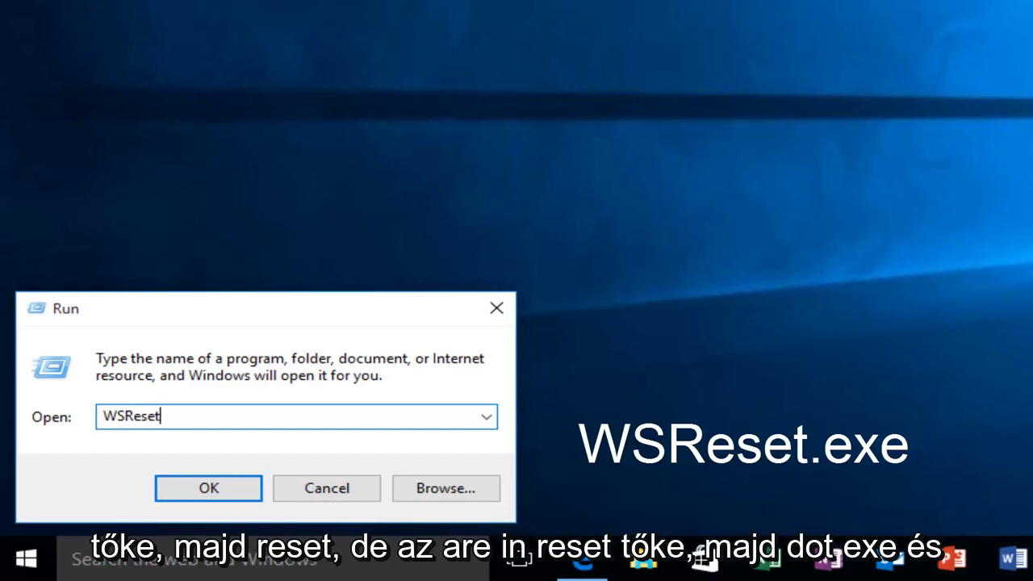
text(exe)
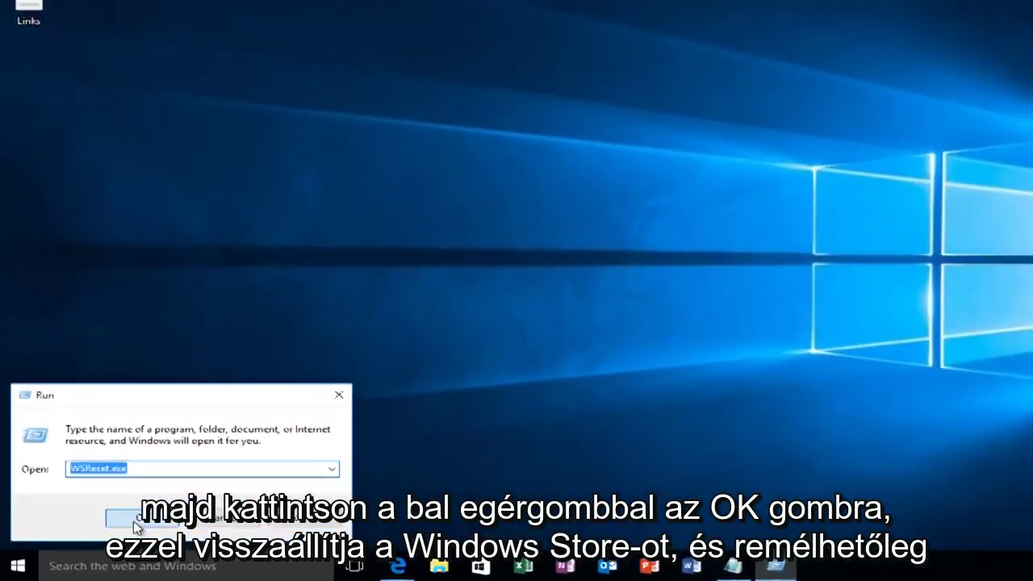
click(137, 521)
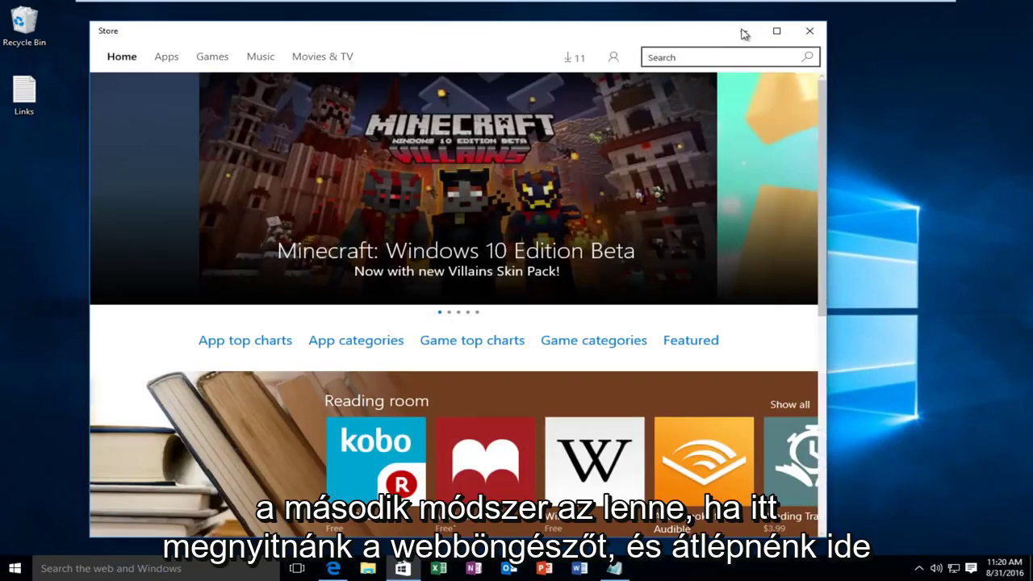
- Close the Store, then download and open Appsdiagnostic10.diagcab from the Windows apps troubleshooter page in Edge
click(809, 31)
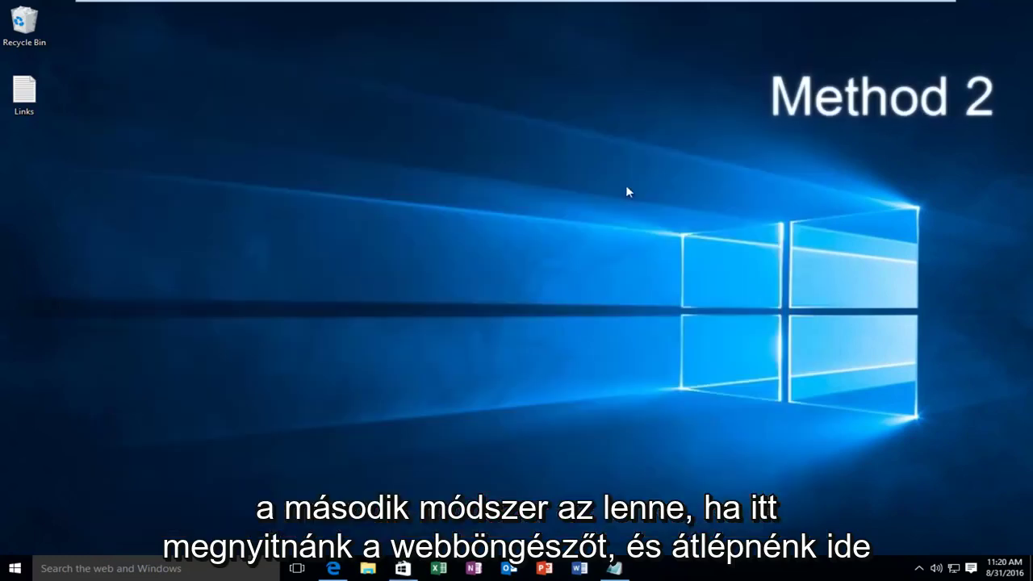
click(334, 568)
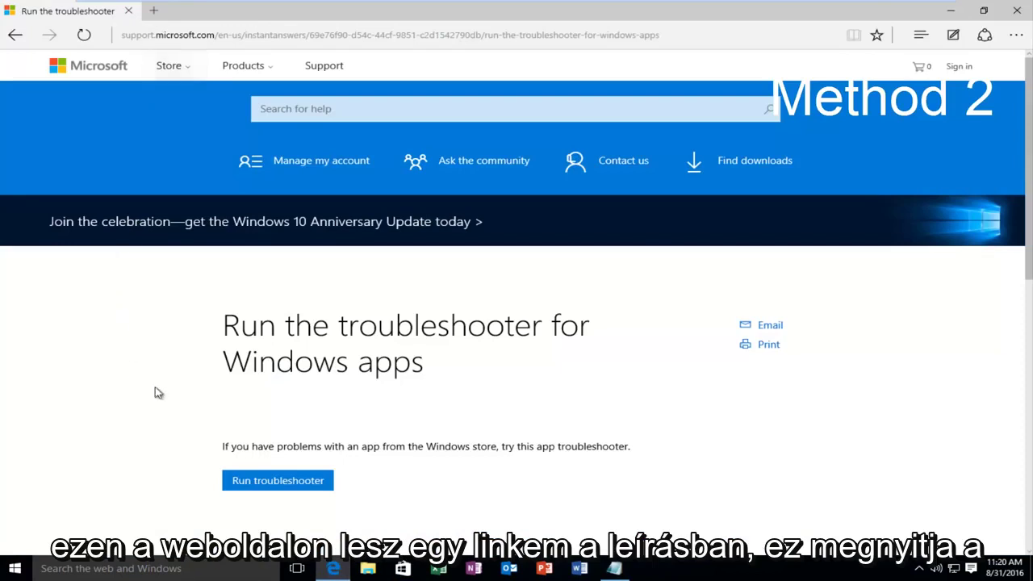
scroll(162, 352, down, 1)
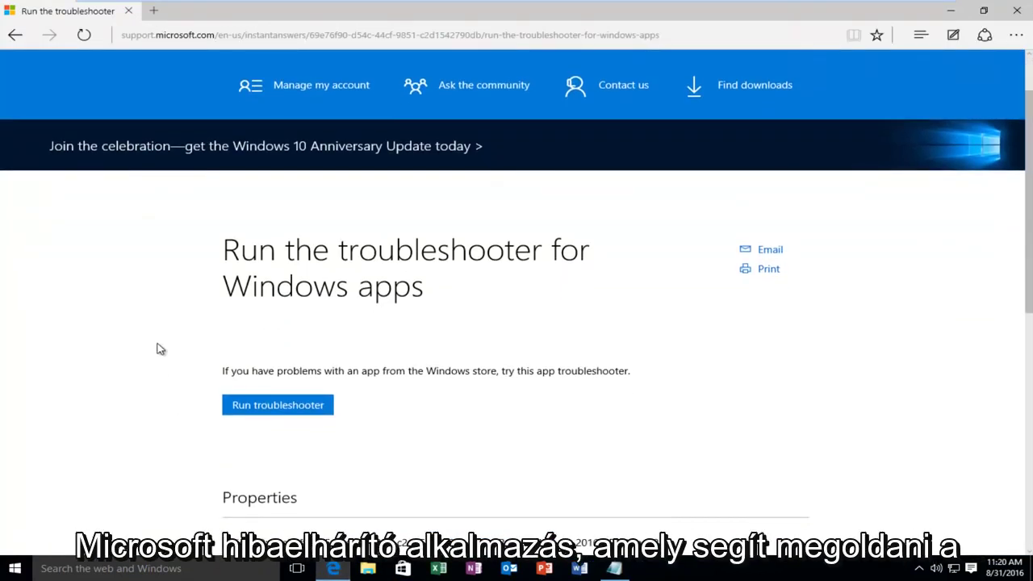
scroll(149, 337, down, 1)
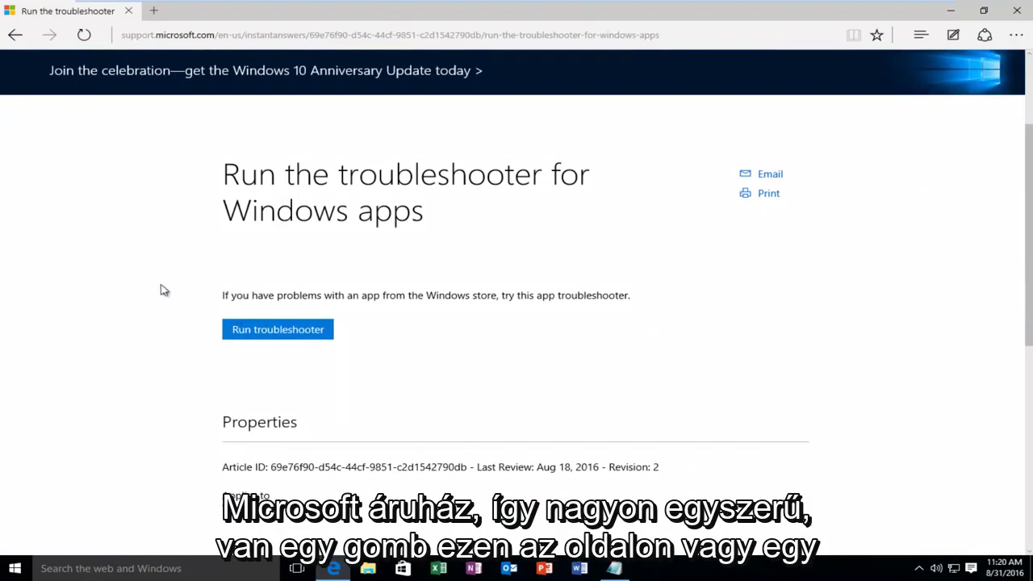
scroll(312, 309, up, 2)
scroll(266, 319, down, 2)
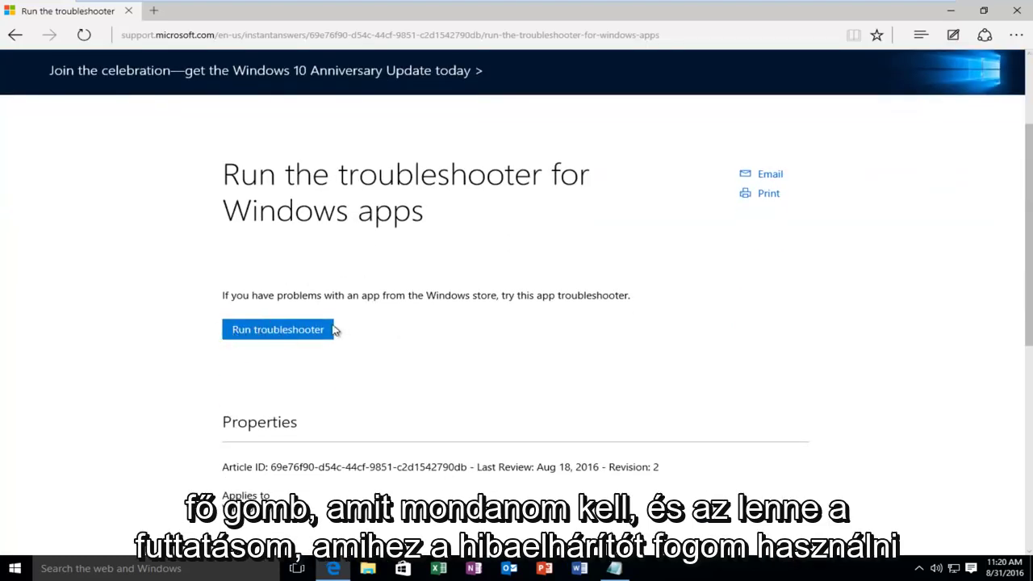
click(250, 335)
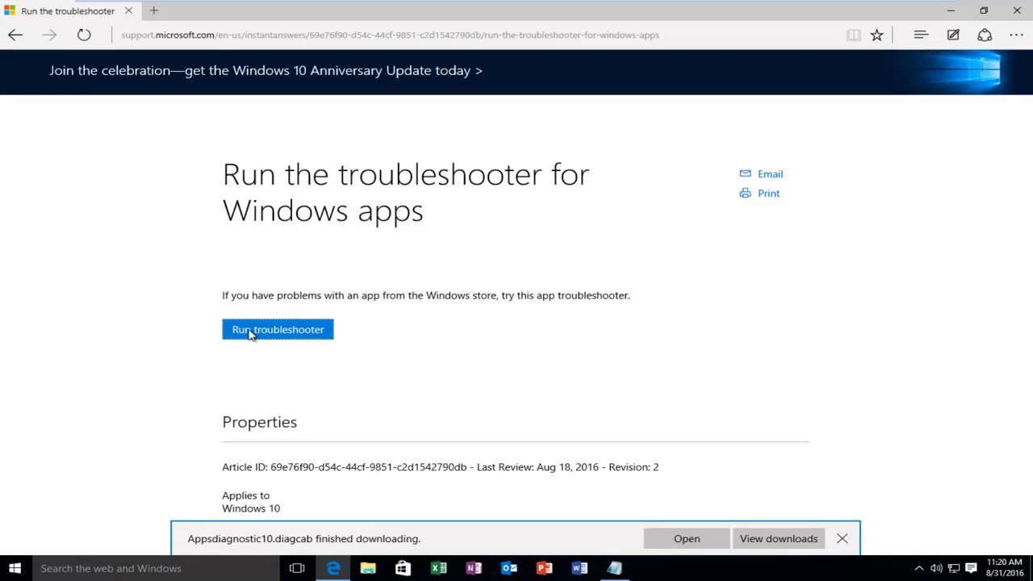
click(674, 538)
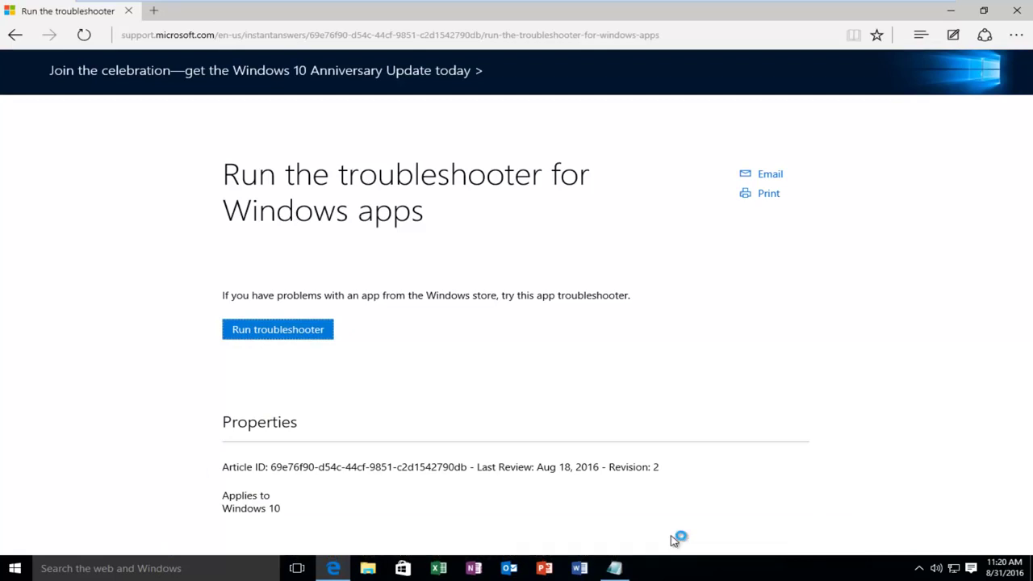
- Run the Windows Store Apps troubleshooter past the 'Microsoft account required' notice, then close it
click(957, 11)
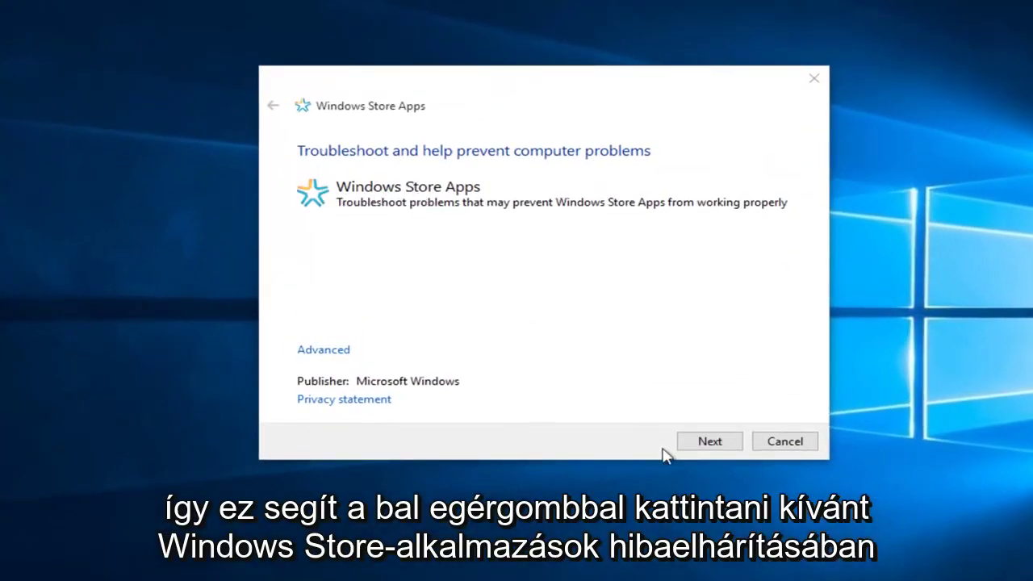
click(702, 450)
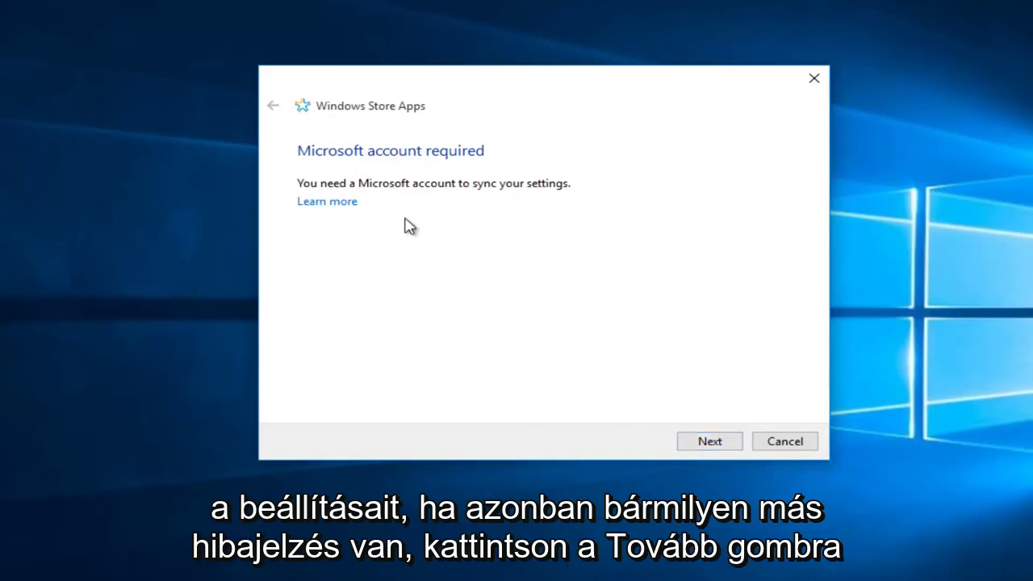
click(709, 442)
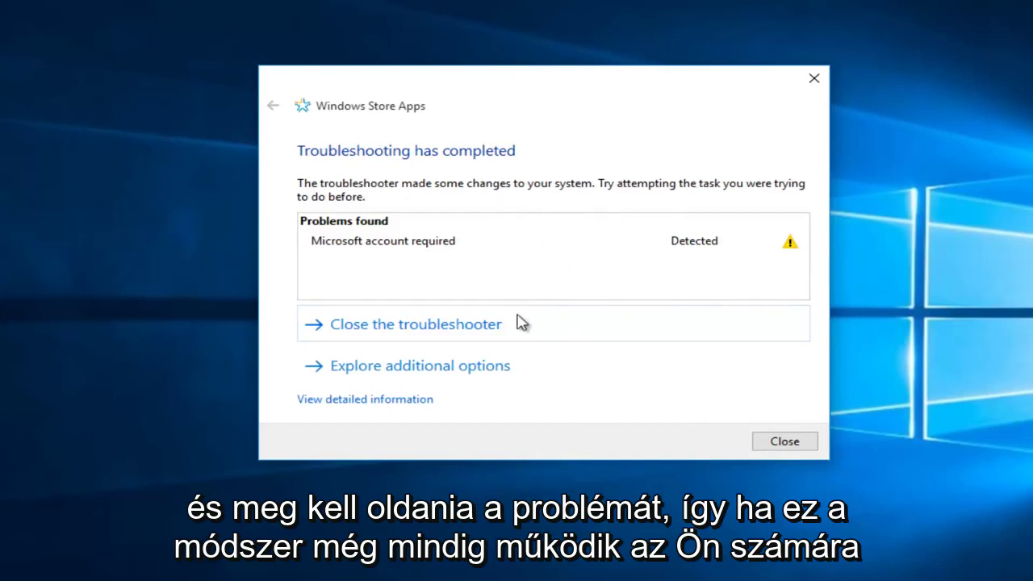
click(812, 81)
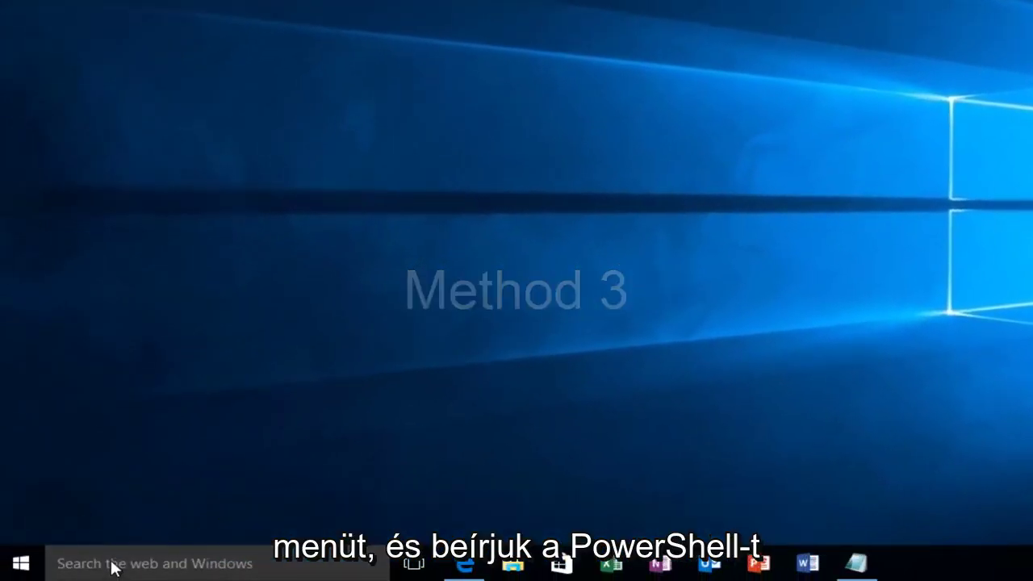
- Search 'powershell' and launch Windows PowerShell as administrator, approving the UAC prompt
click(112, 565)
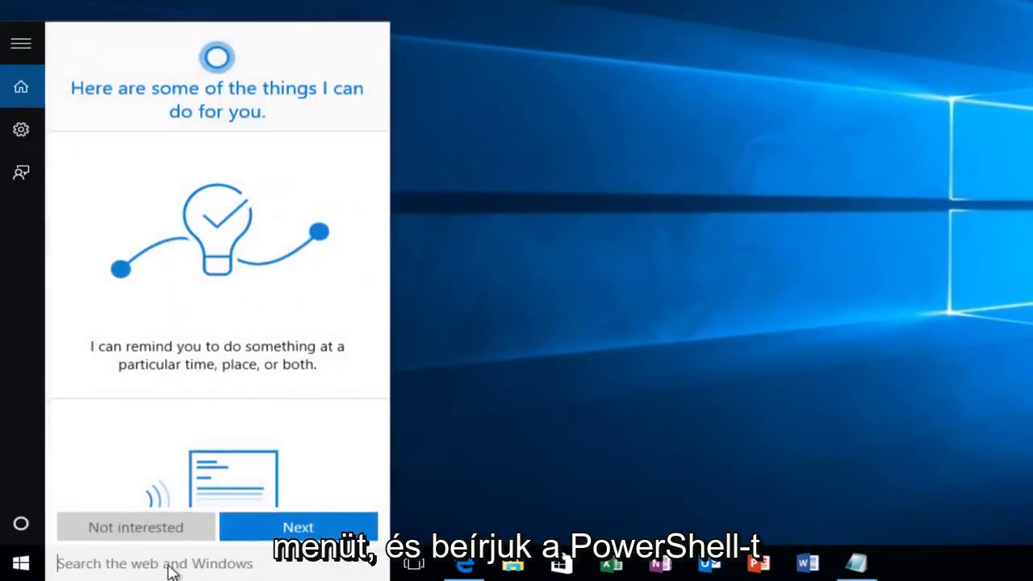
text(p)
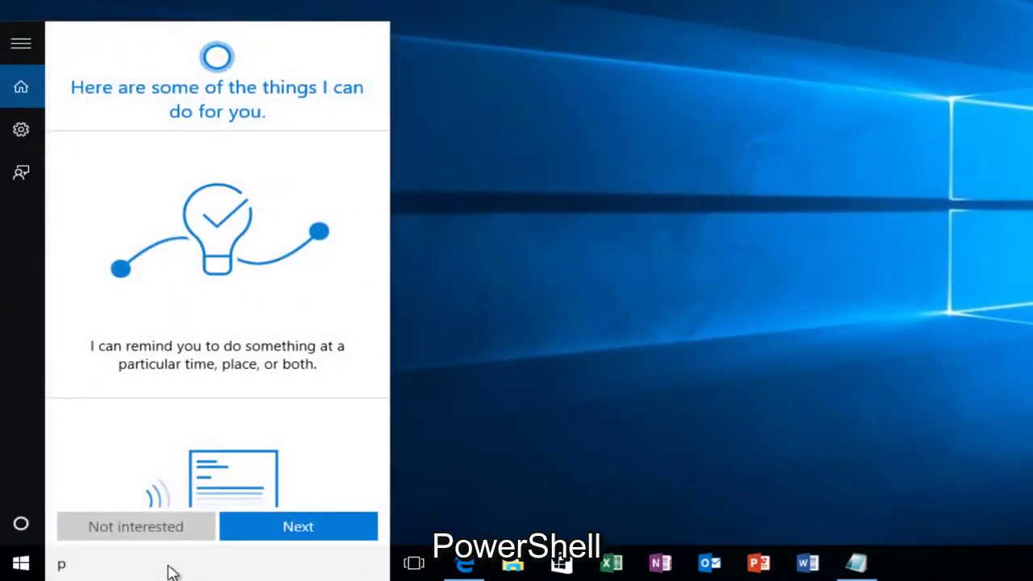
text(owershell)
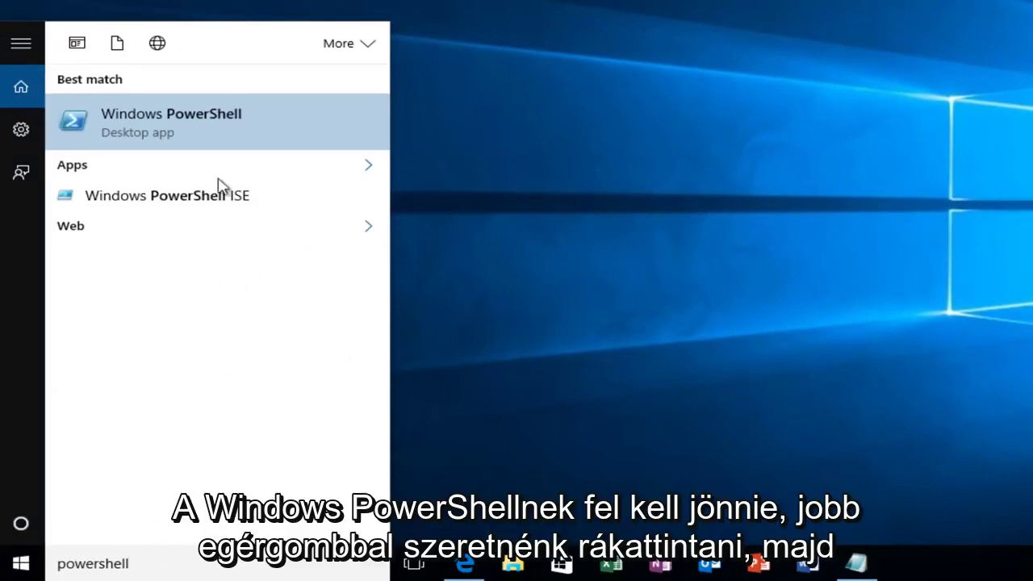
right_click(159, 124)
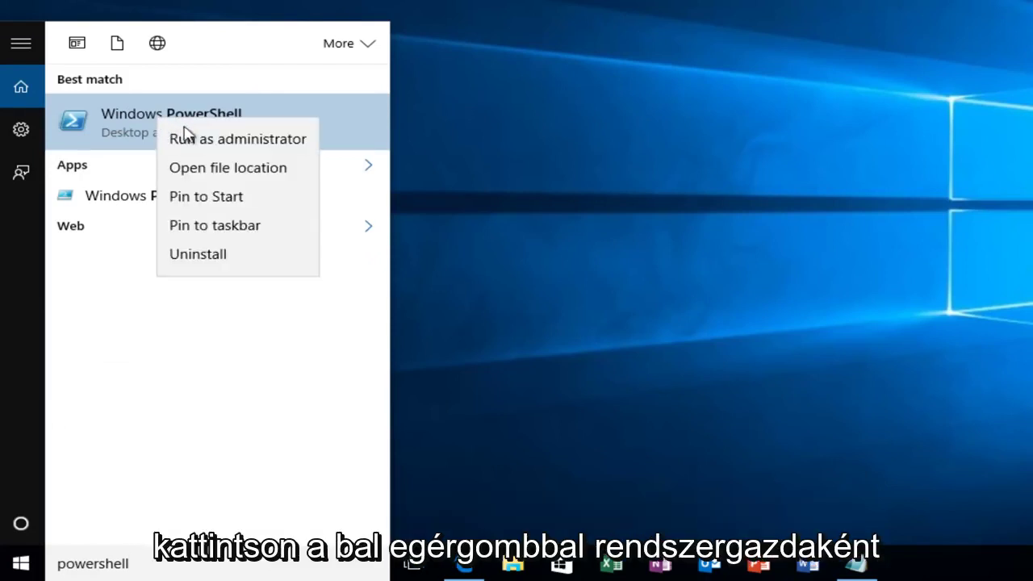
click(249, 144)
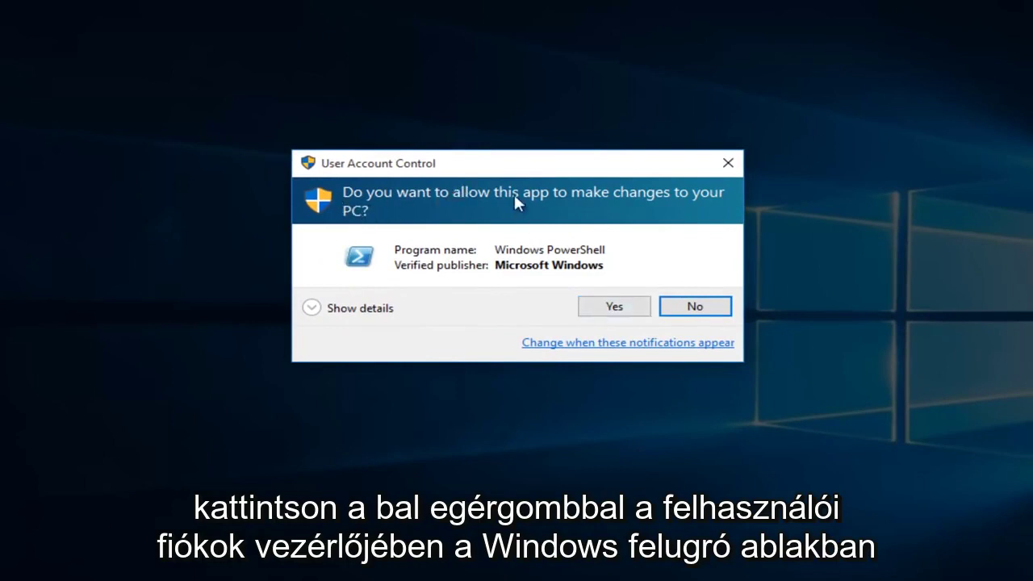
click(601, 307)
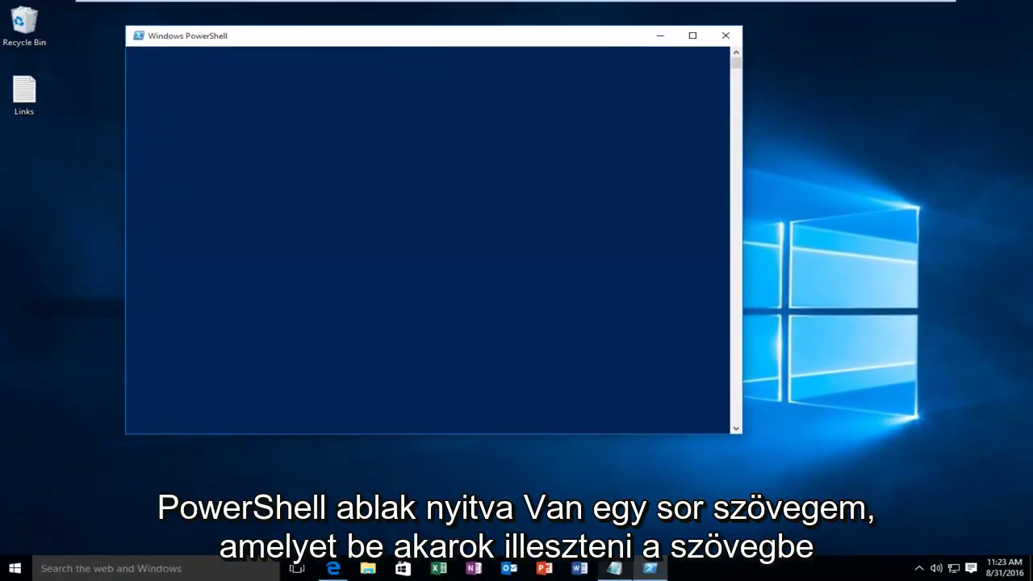
- Copy the Get-AppXPackage re-registration command from the Links notes
click(615, 568)
drag(347, 20, 447, 183)
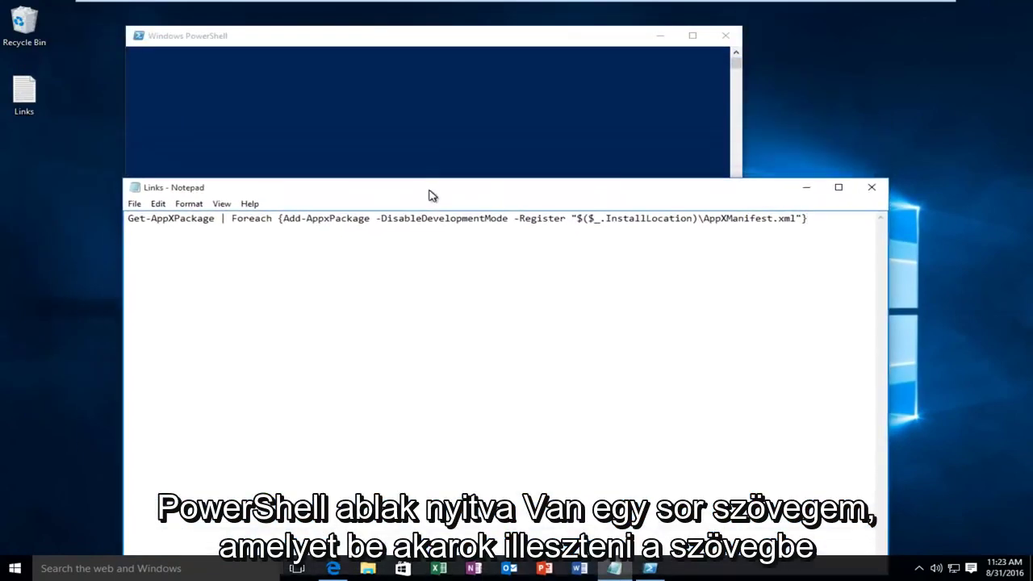
mouse_move(817, 220)
mouse_down()
mouse_move(132, 220)
mouse_move(127, 238)
mouse_up()
right_click(202, 229)
click(208, 263)
- Paste the Get-AppXPackage command into the elevated PowerShell console and run it
click(346, 42)
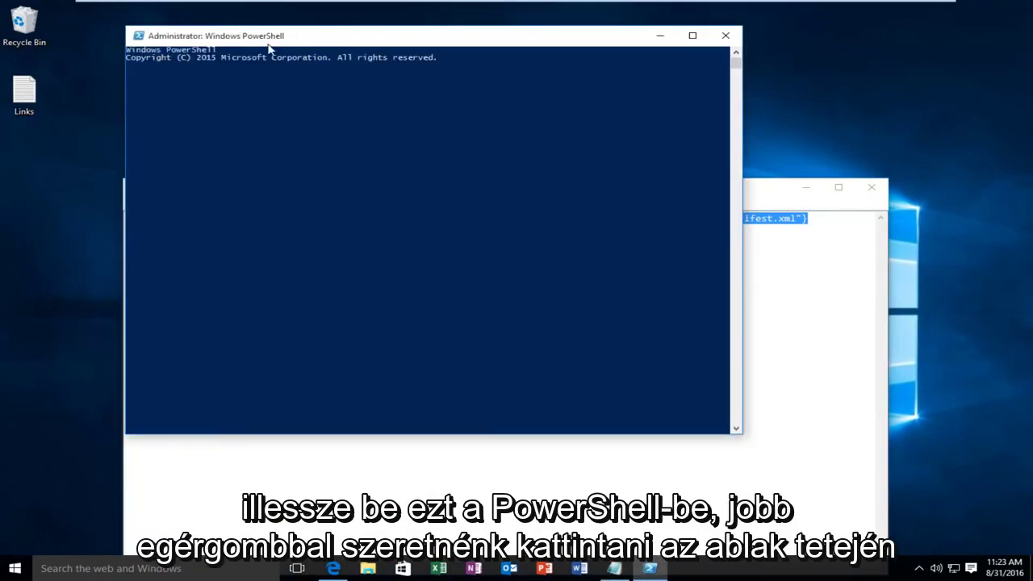
right_click(413, 41)
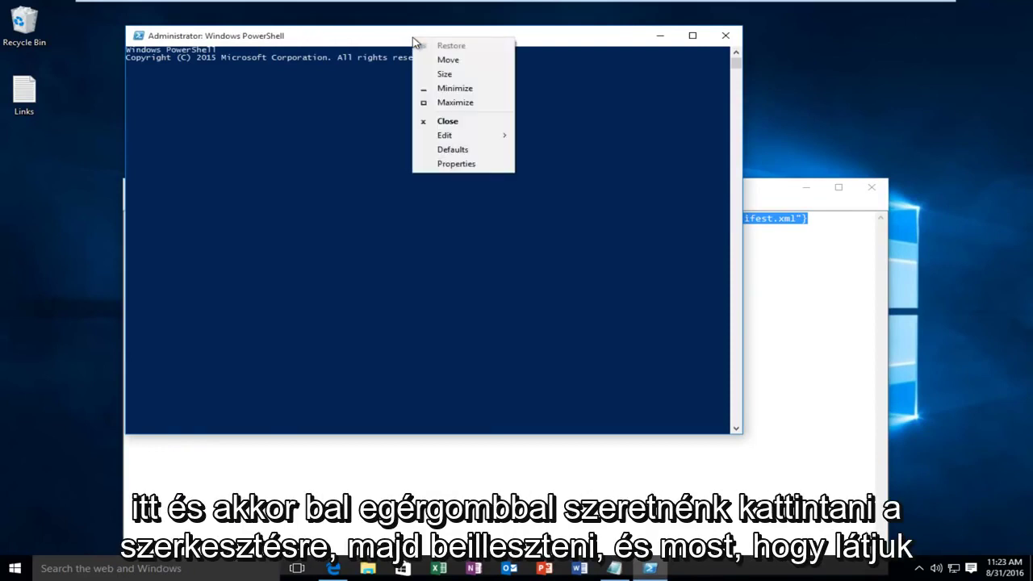
click(448, 135)
click(545, 164)
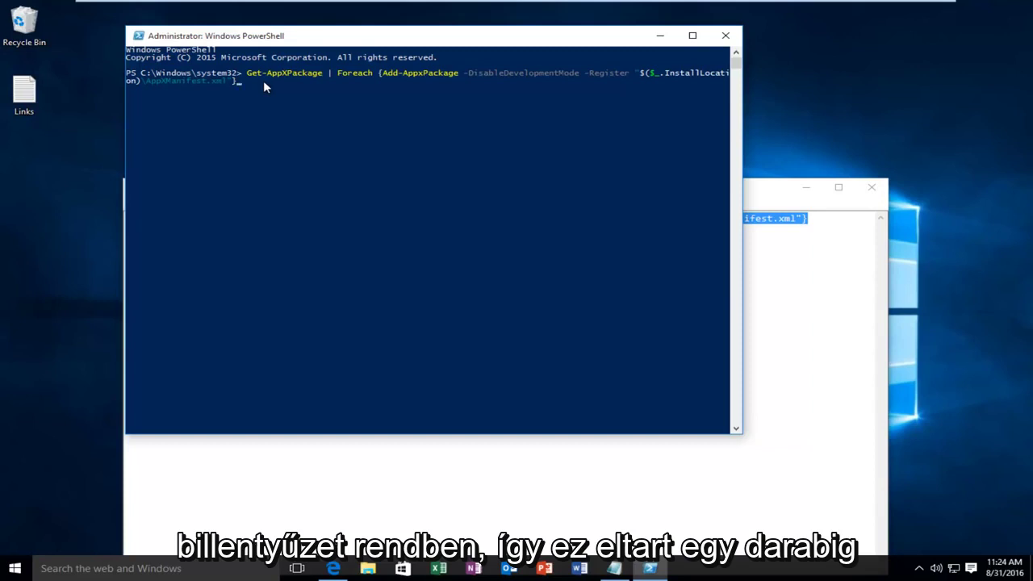
click(263, 81)
key(Escape)
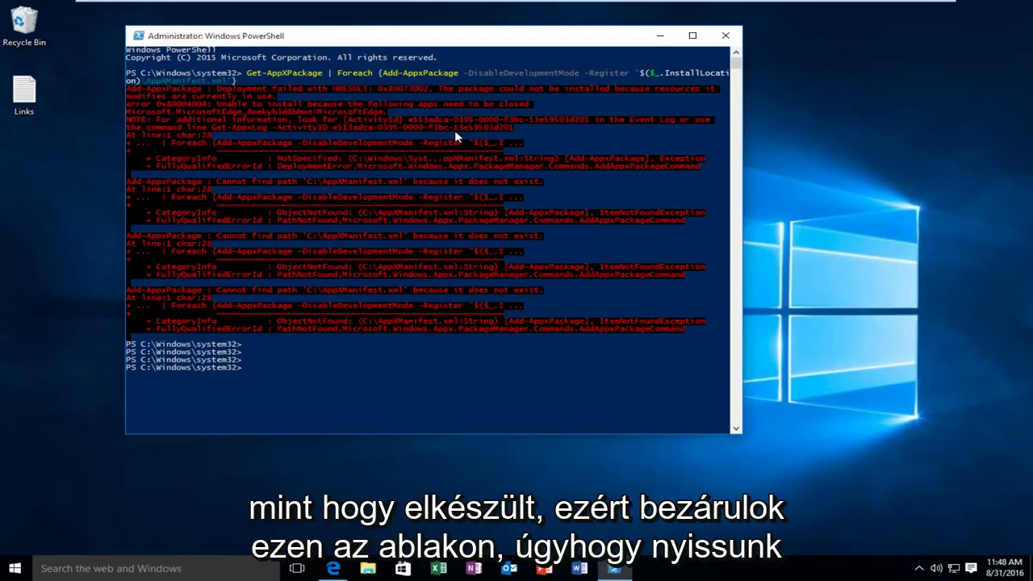
- Close PowerShell and relaunch Microsoft Store from the taskbar
click(719, 38)
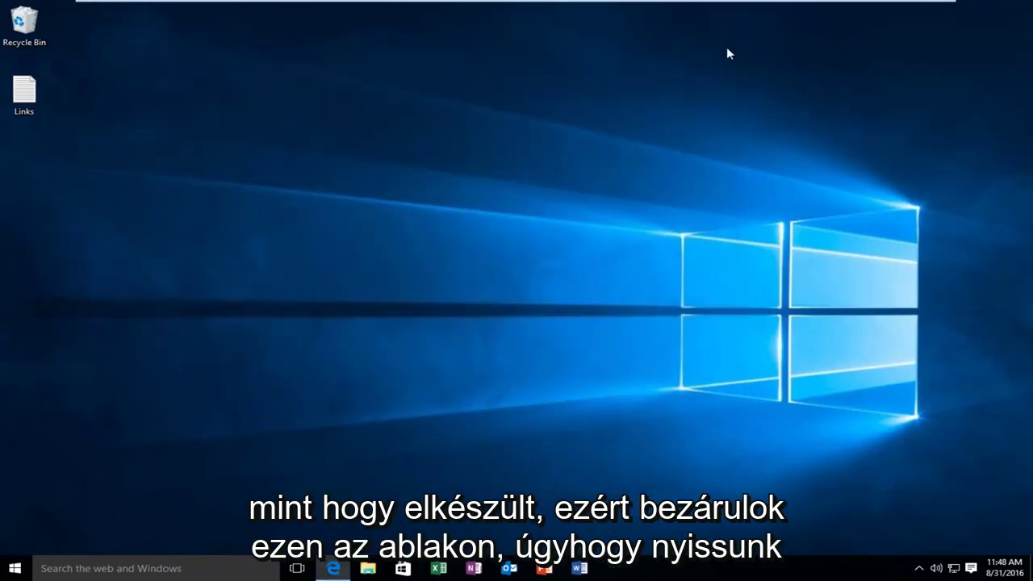
click(410, 562)
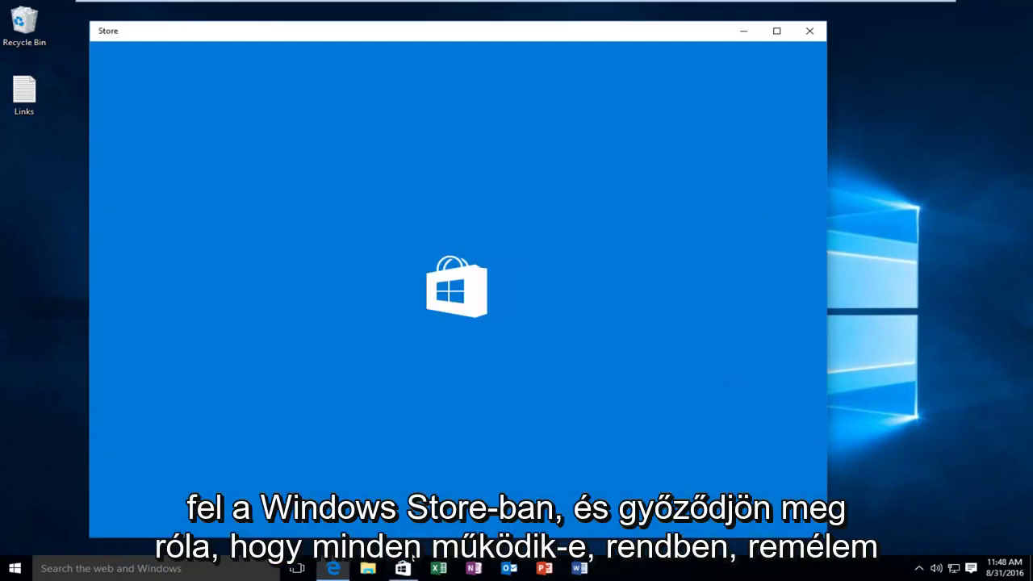